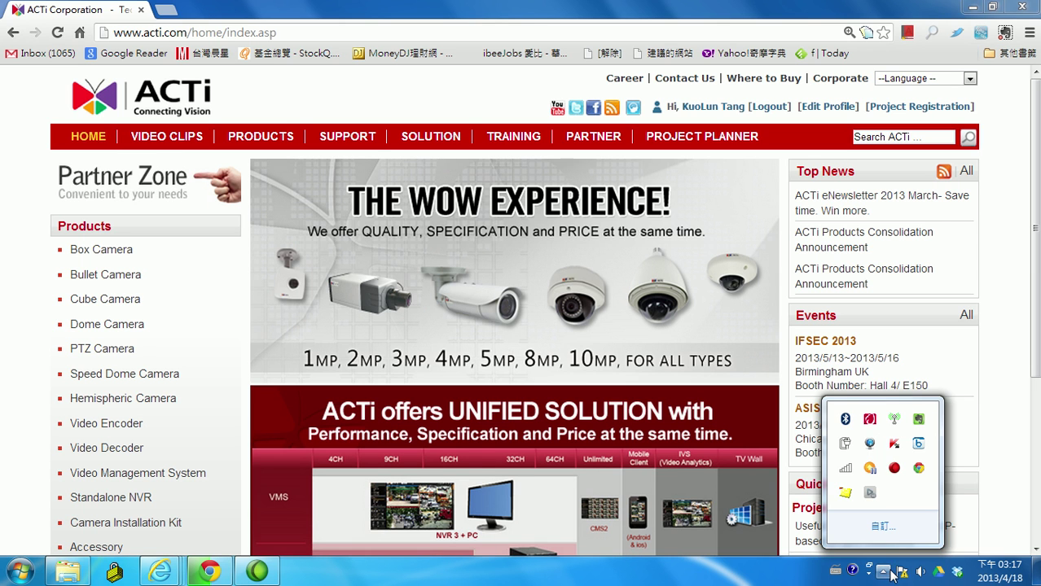
Close the hidden-icons flyout so the ACTi home page in Chrome is unobstructed
left_click(1017, 473)
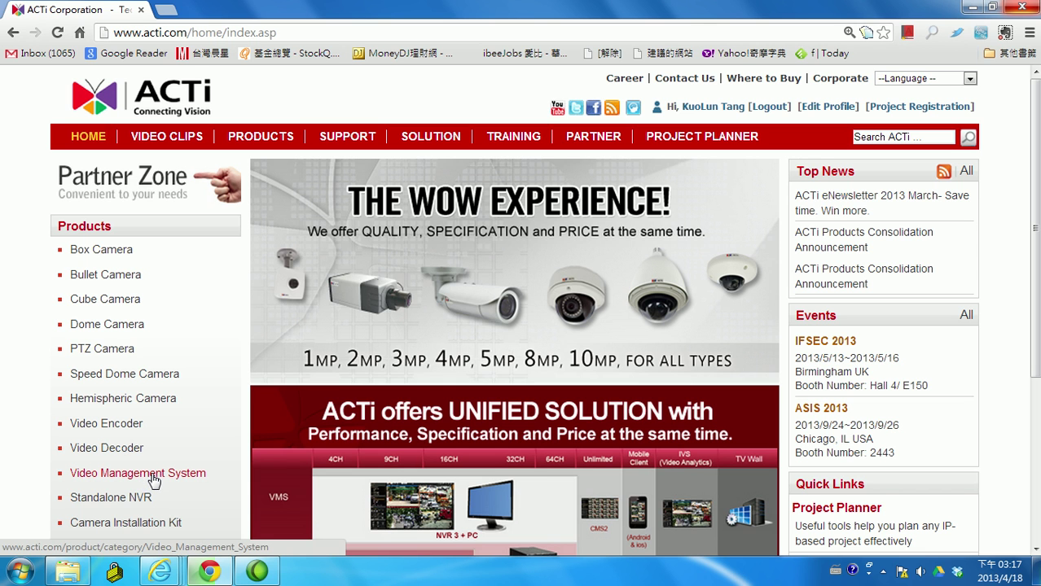
Go from Video Management System to the ACTi NVR v3.0 product page
left_click(150, 482)
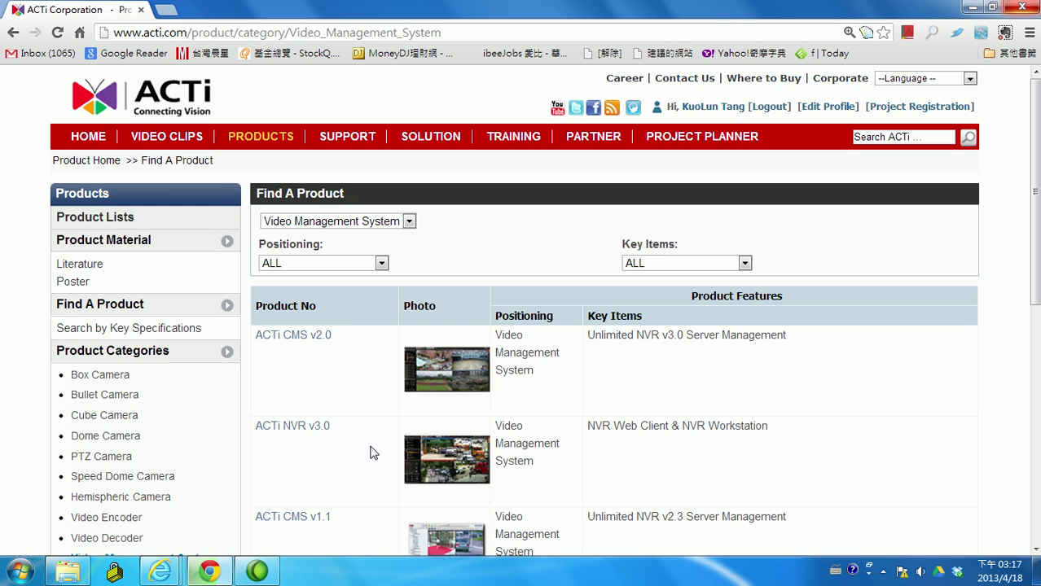
left_click(308, 433)
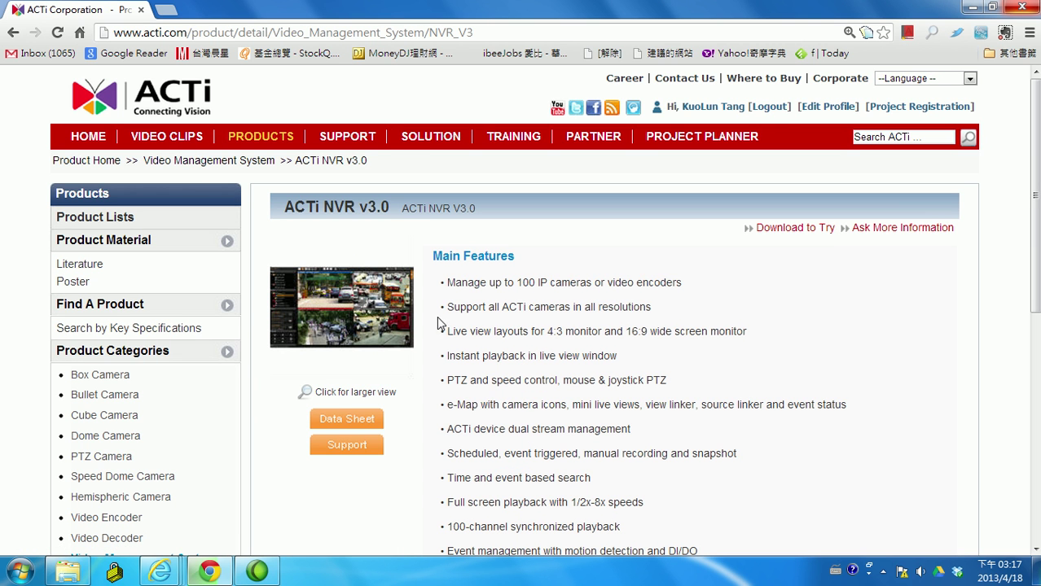
scroll(620, 400, "down", 2)
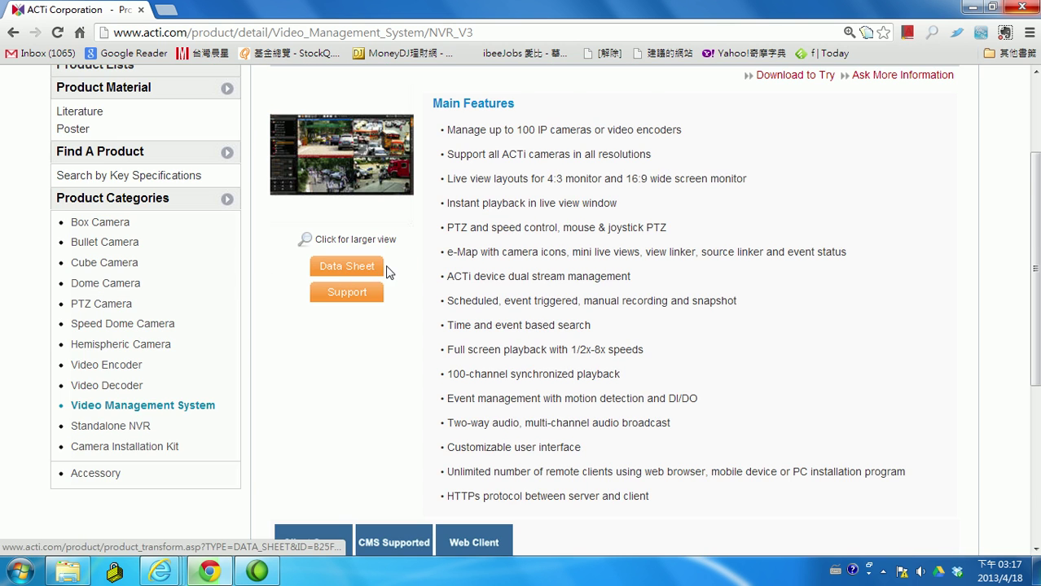
scroll(387, 269, "down", 3)
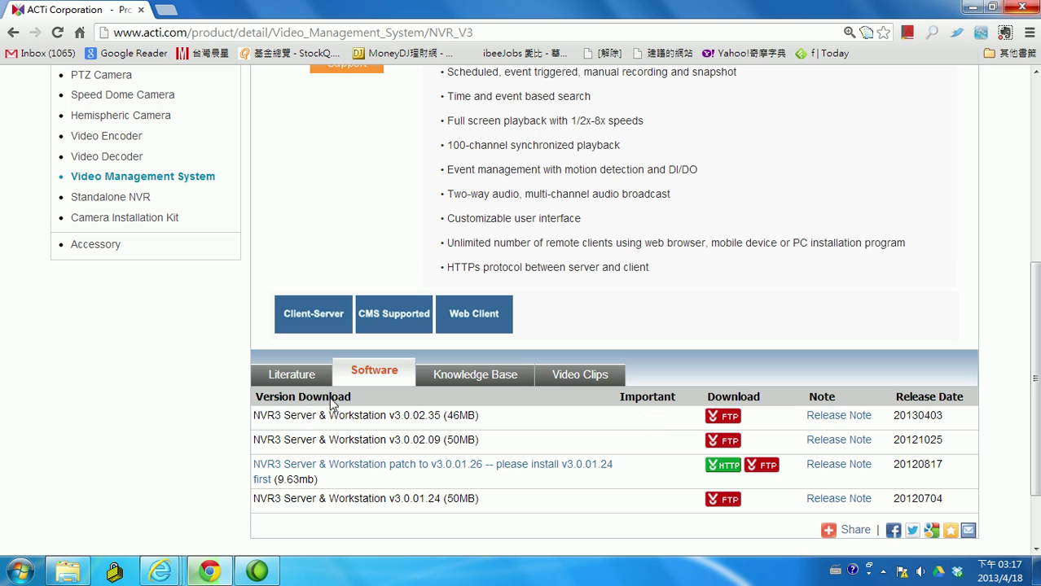
Download the v3.0.02.35 Server & Workstation package from the Software tab via FTP
left_click(479, 375)
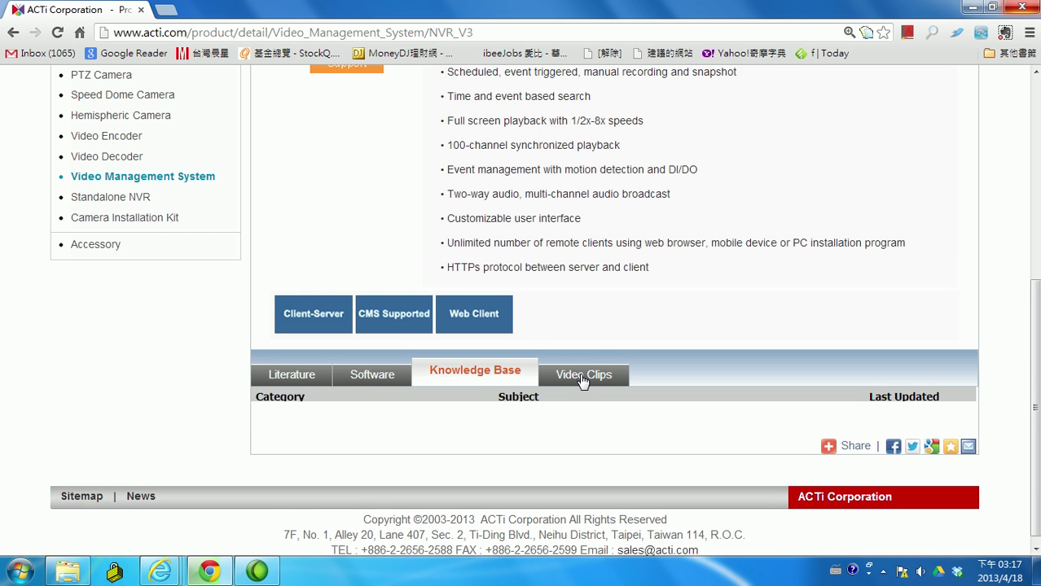
left_click(562, 390)
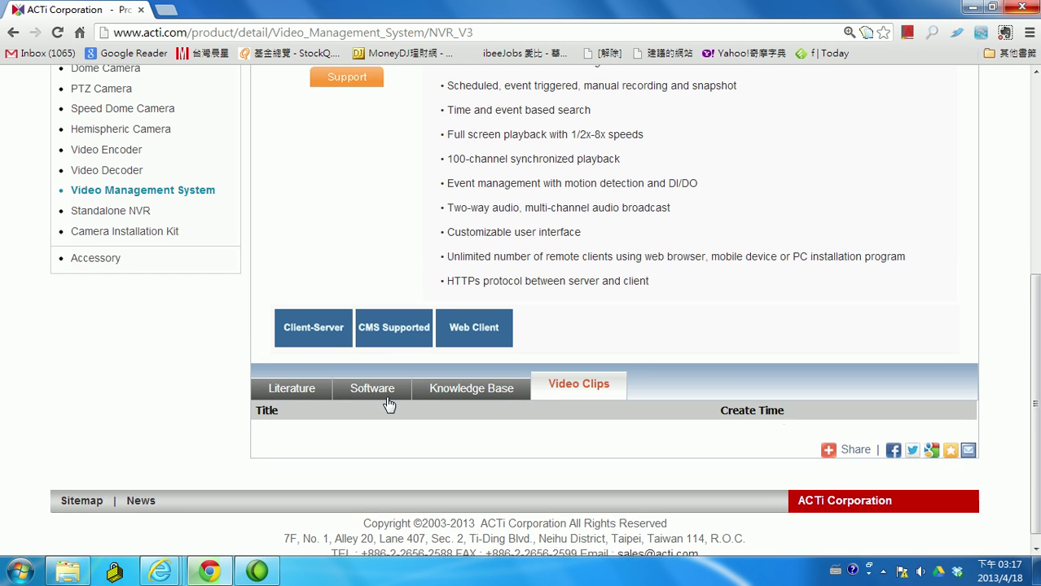
left_click(296, 394)
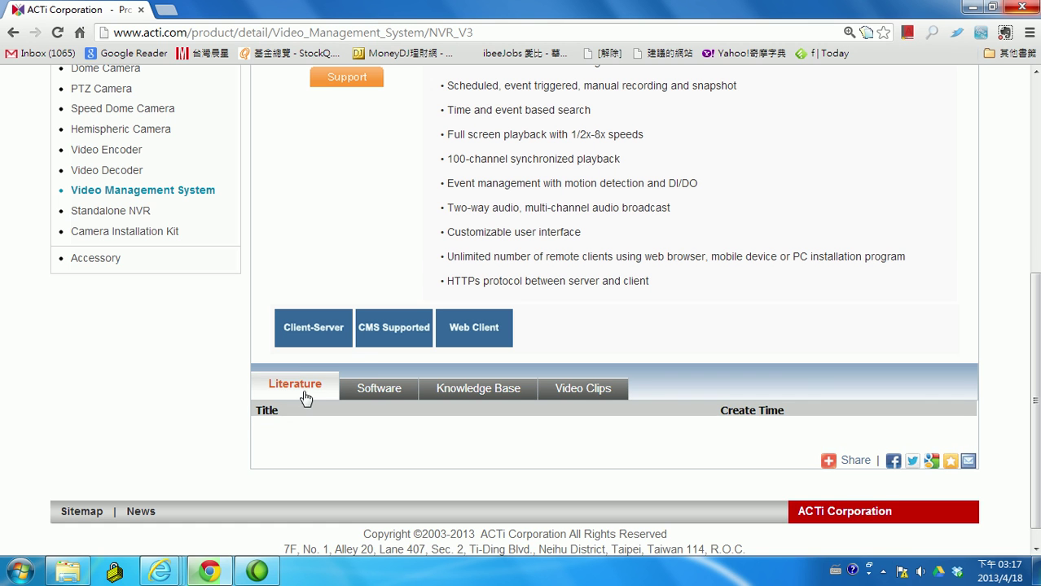
left_click(396, 393)
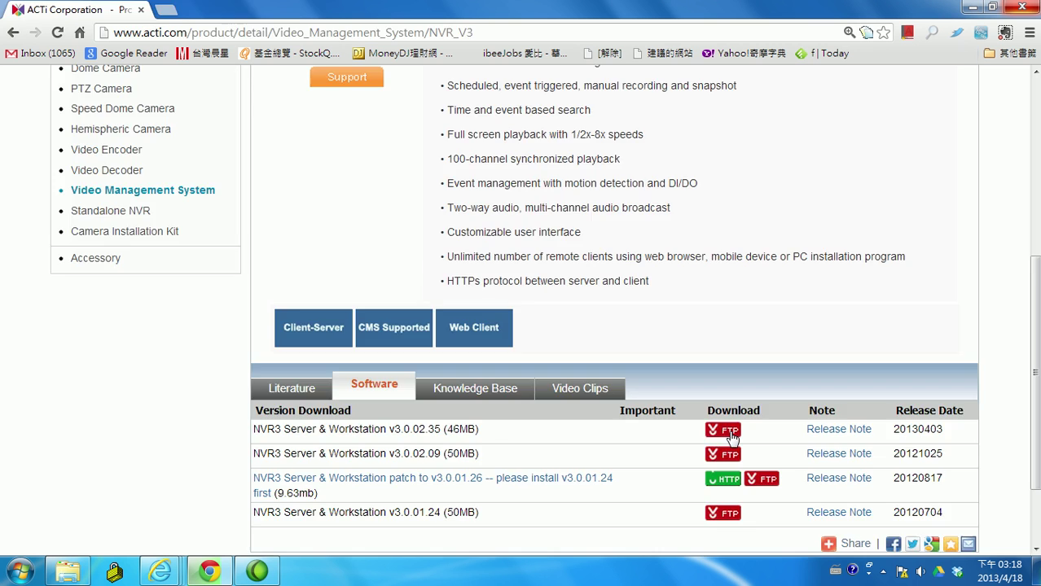
left_click(733, 431)
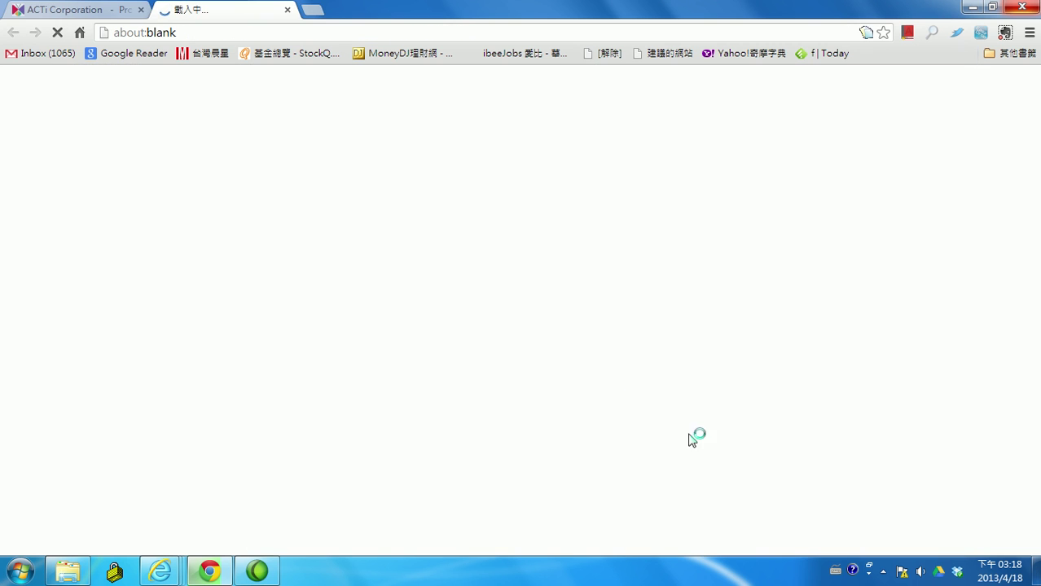
left_click(287, 10)
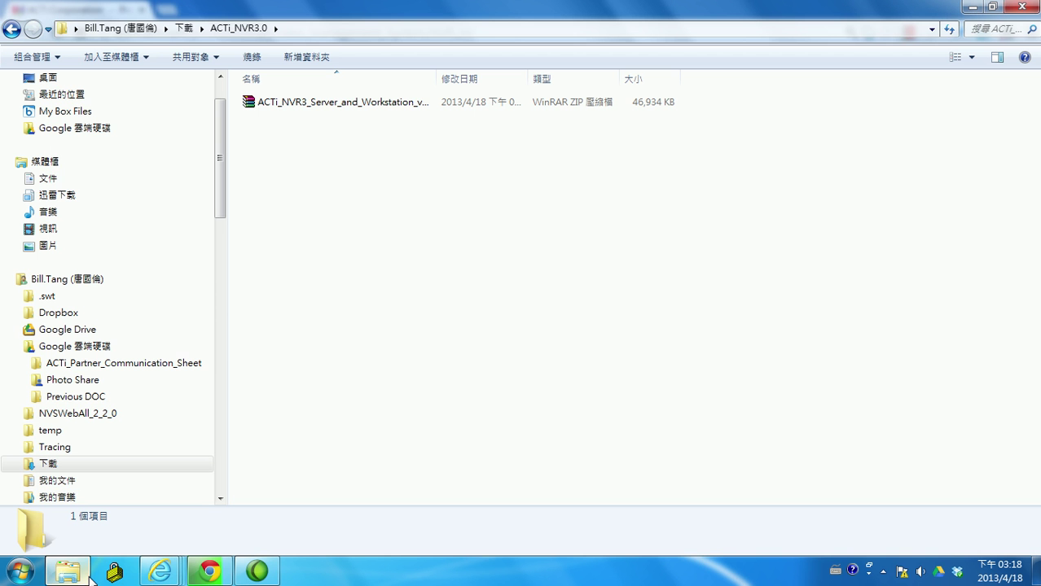
Extract the NVR3 zip with WinRAR into a same-named folder, dismissing the licence reminder
double_click(436, 78)
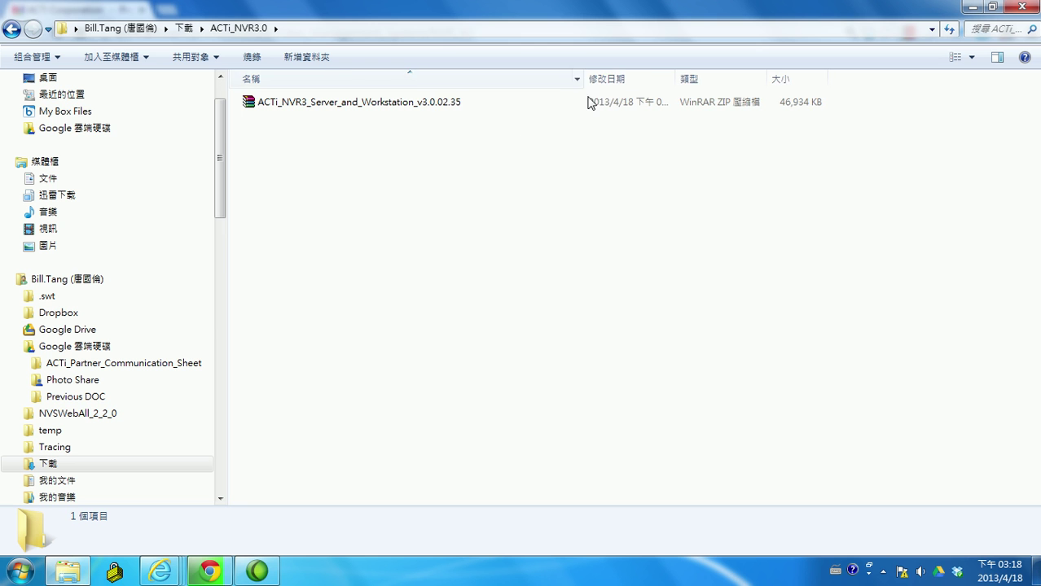
double_click(431, 106)
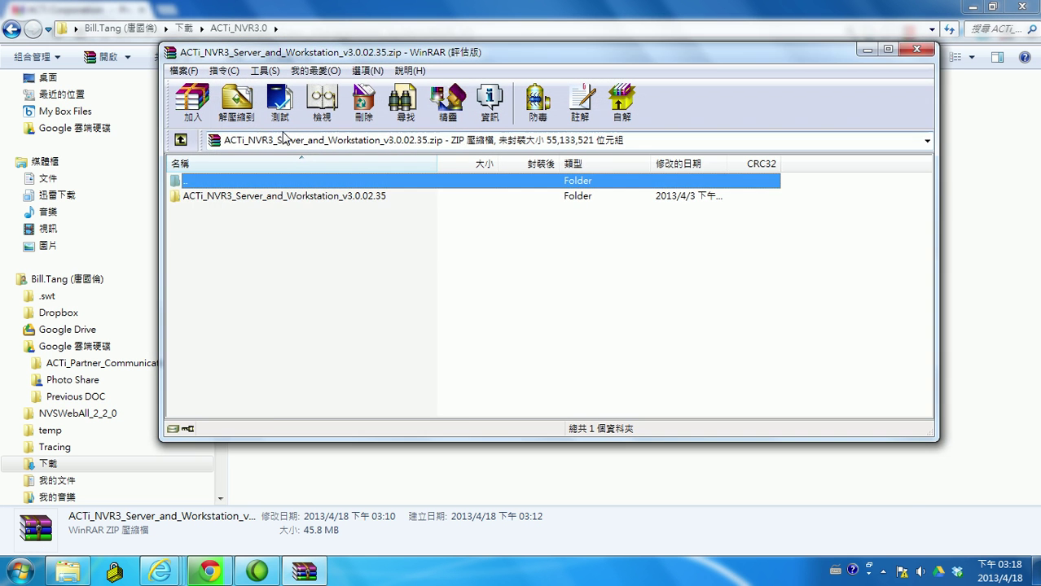
left_click(238, 104)
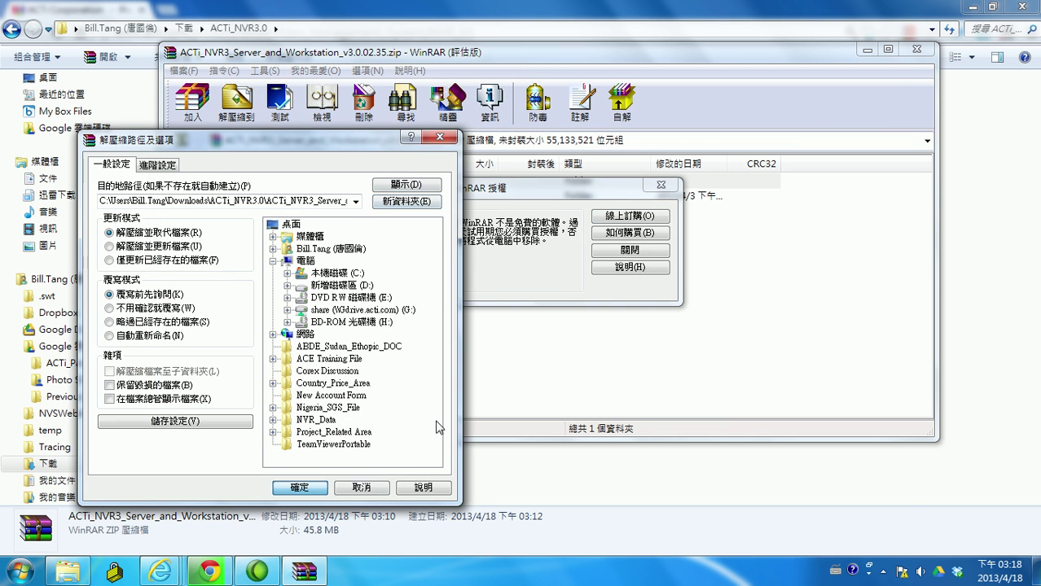
left_click(660, 185)
left_click(299, 487)
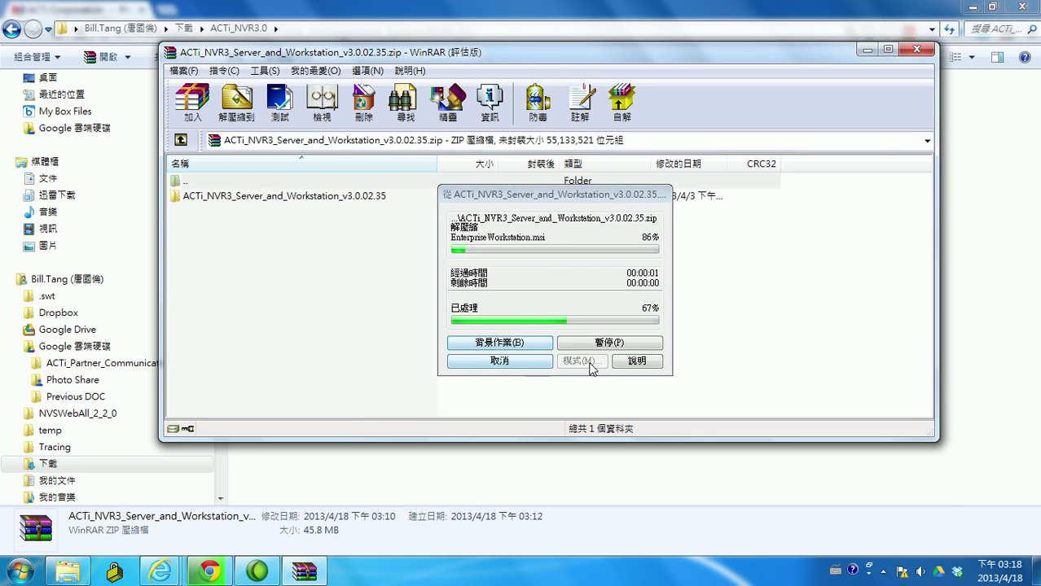
left_click(917, 49)
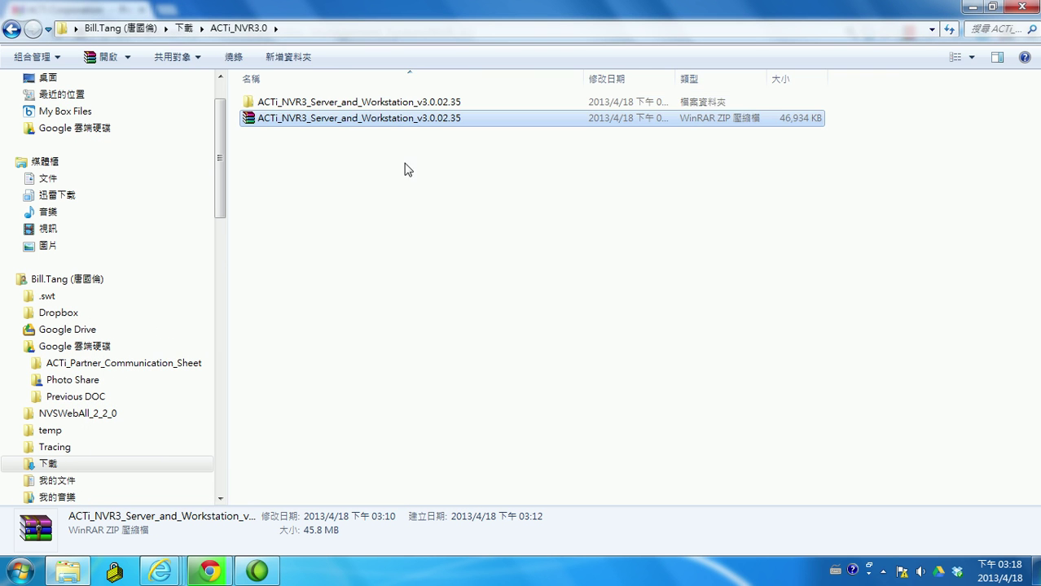
Open the extracted NVR3 folder and its same-named inner folder
double_click(362, 104)
double_click(342, 105)
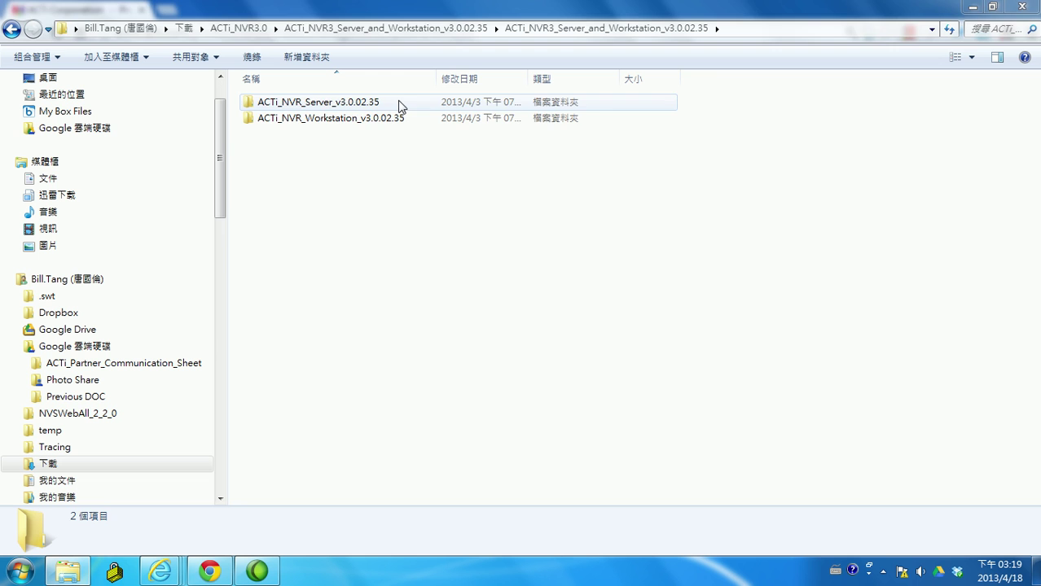
Run the ACTi_NVR_Server_v3.0.02.35 installer, declining the restart, and finish it
double_click(398, 103)
double_click(376, 121)
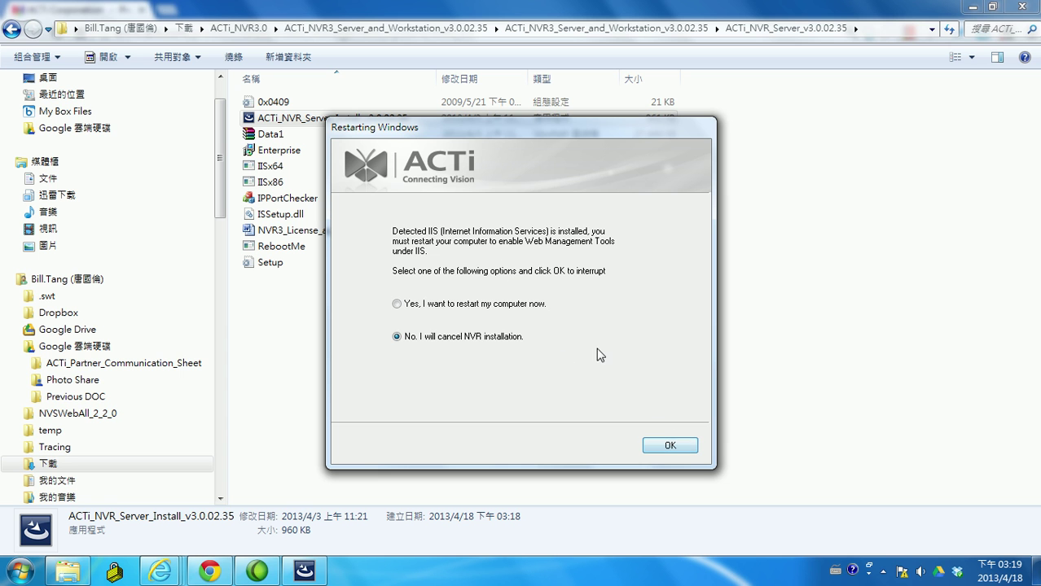
left_click(677, 448)
left_click(626, 449)
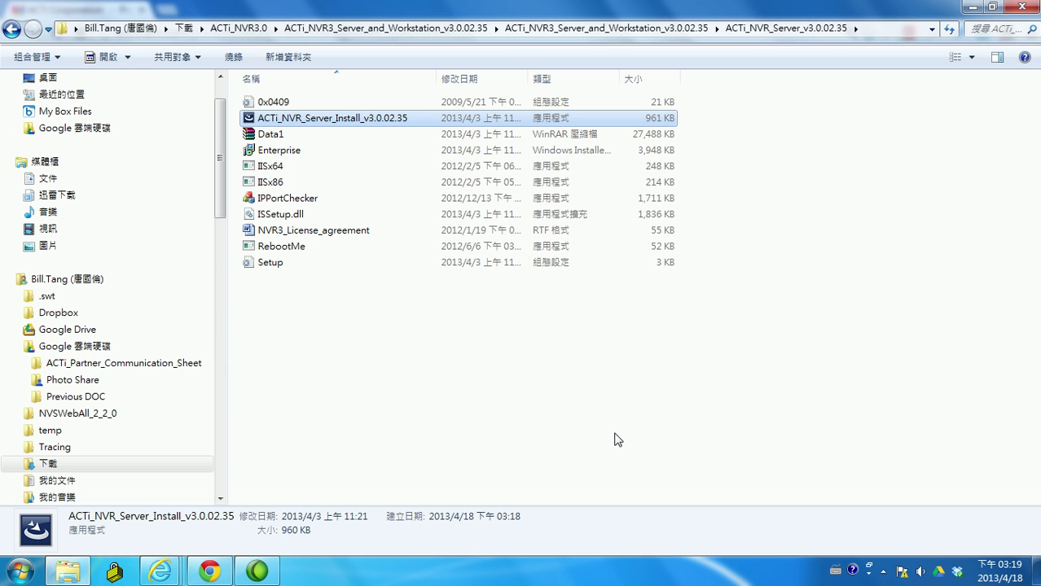
Launch the ACTi_NVR_Workstation_v3.0.02.35 installer and accept its license agreement
left_click(11, 29)
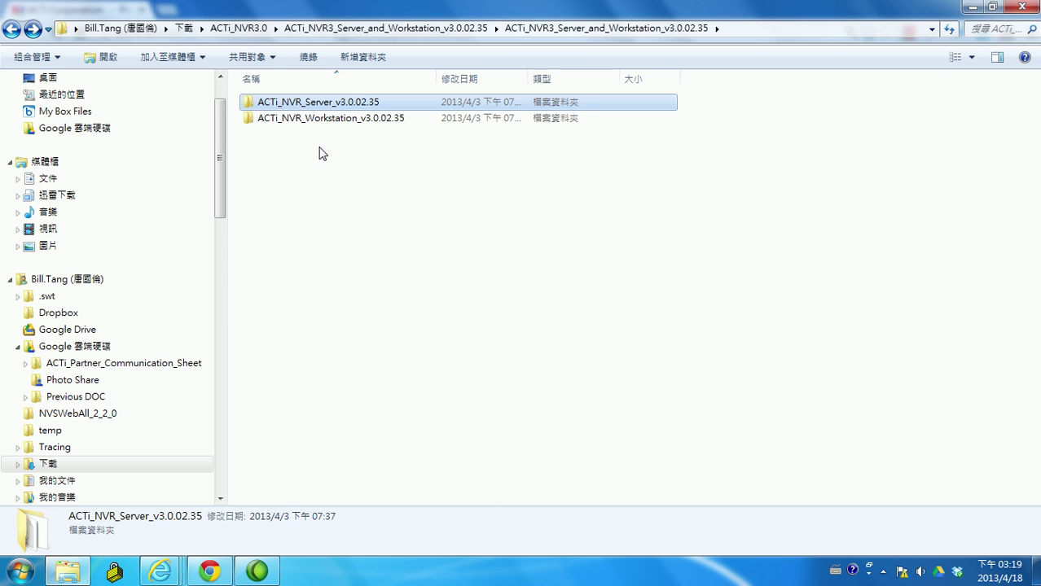
double_click(383, 119)
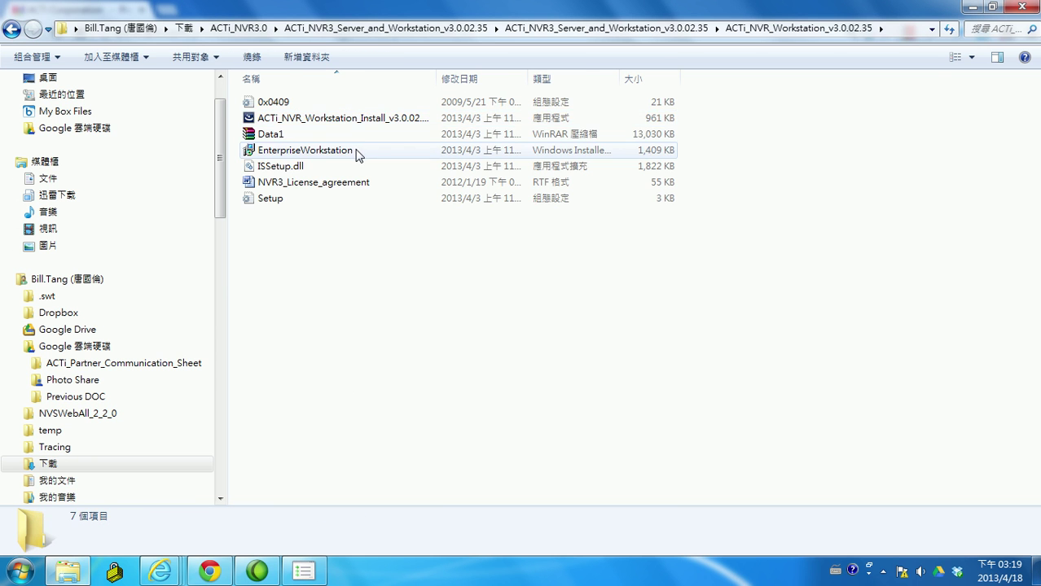
double_click(355, 120)
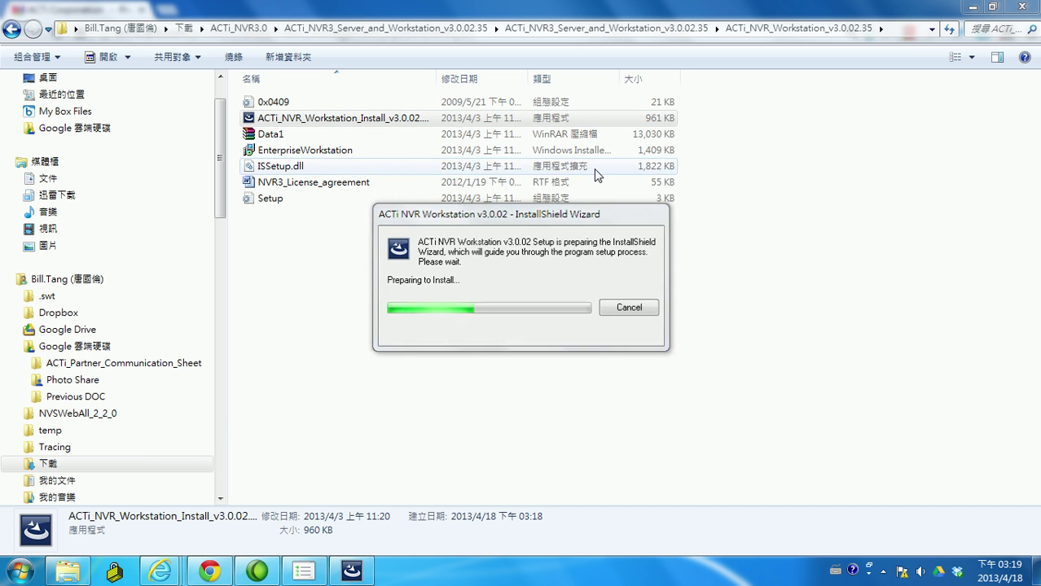
left_click(470, 389)
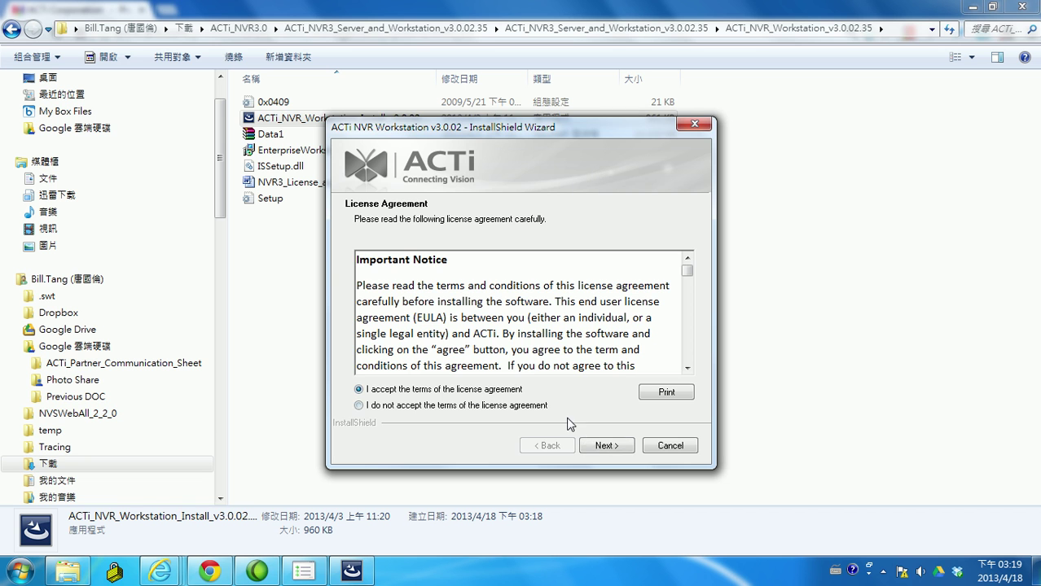
left_click(599, 444)
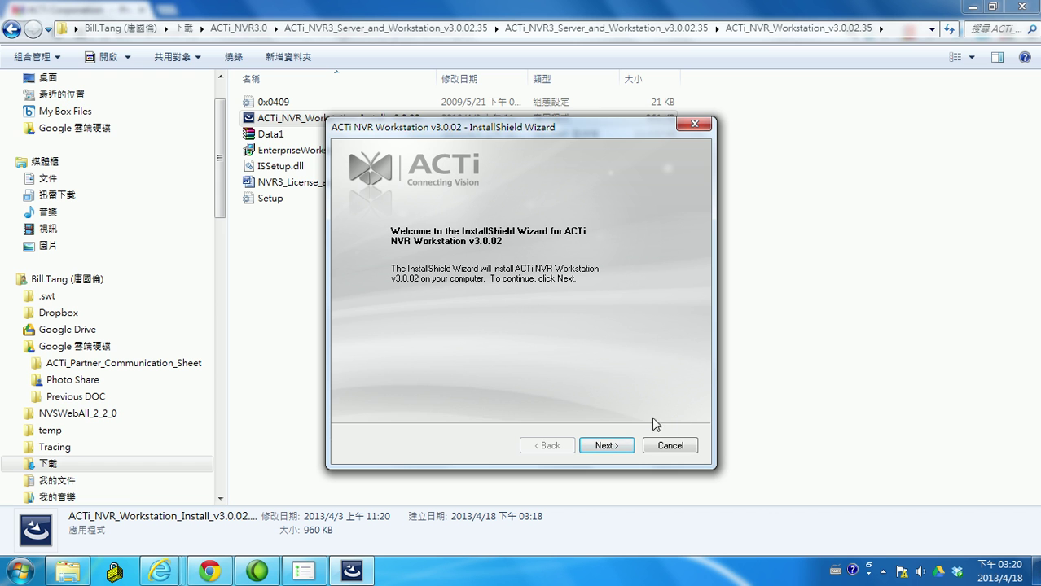
Cancel the Workstation setup, dismiss the compatibility warning, and minimize Explorer
left_click(671, 446)
left_click(582, 376)
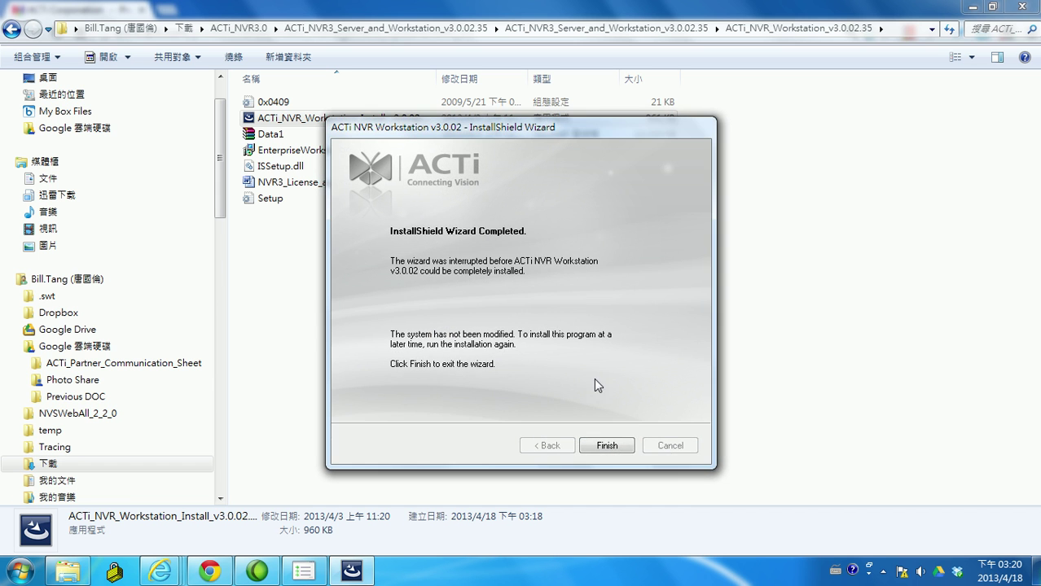
left_click(605, 444)
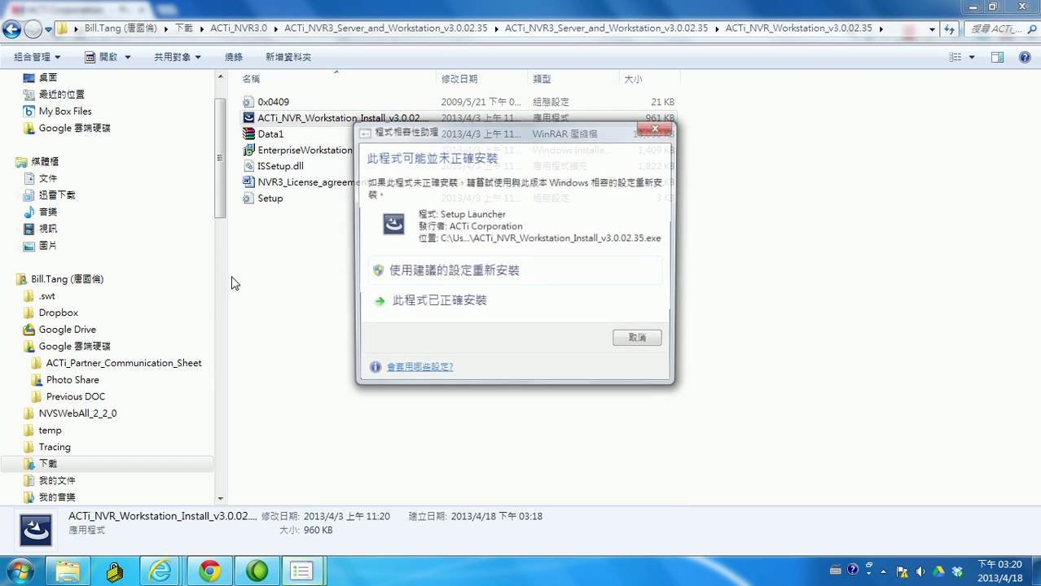
left_click(656, 343)
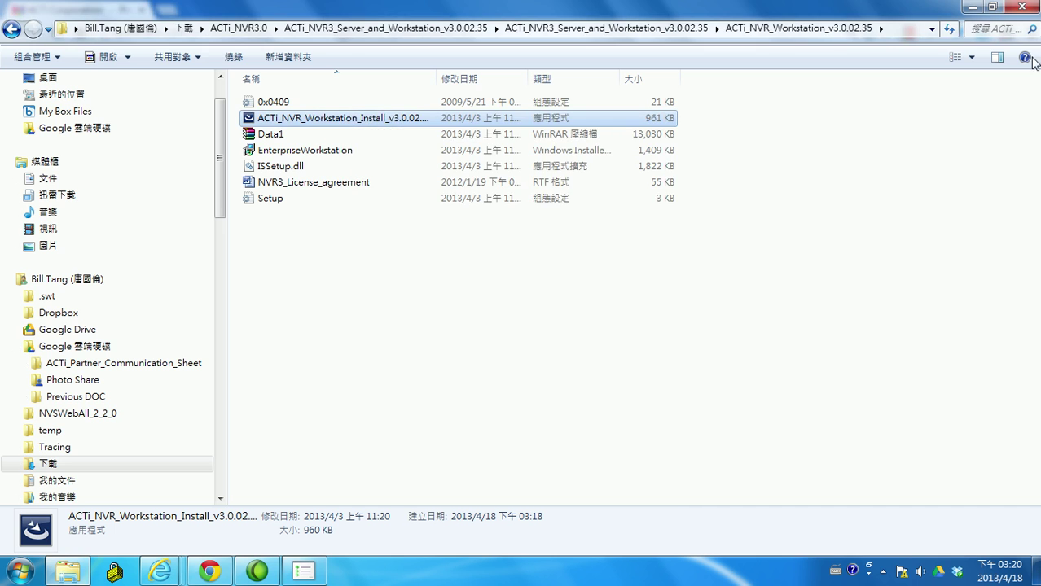
left_click(974, 8)
Start NVR3Workstation from the desktop shortcut and log in to the localhost server
left_click(658, 127)
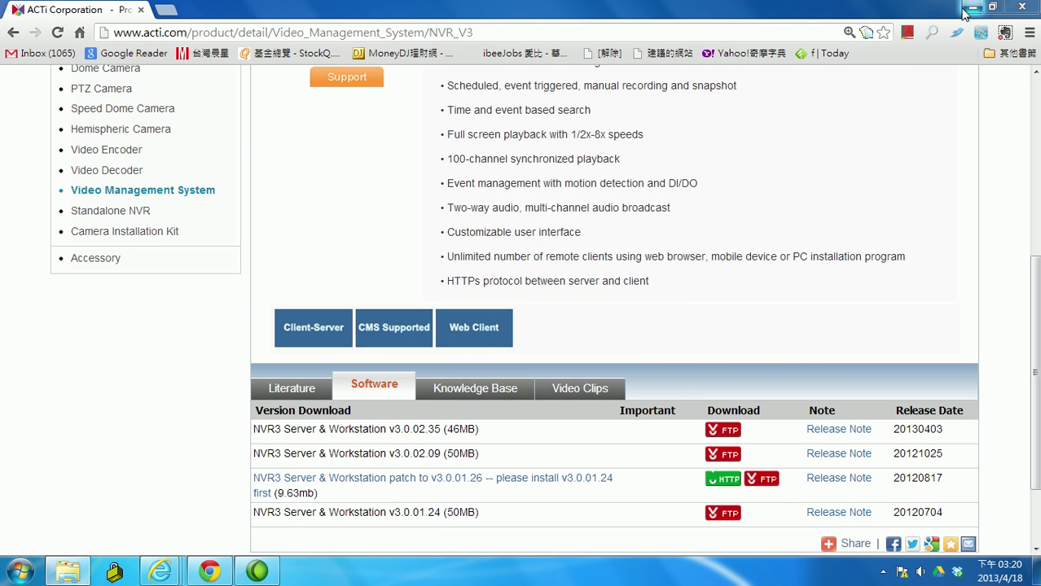
left_click(973, 7)
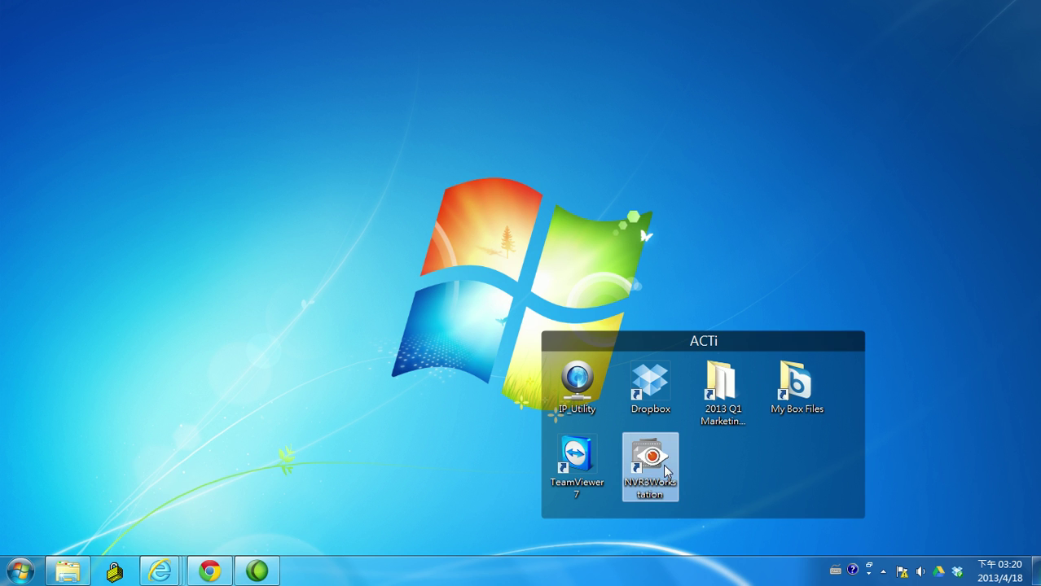
left_click(22, 572)
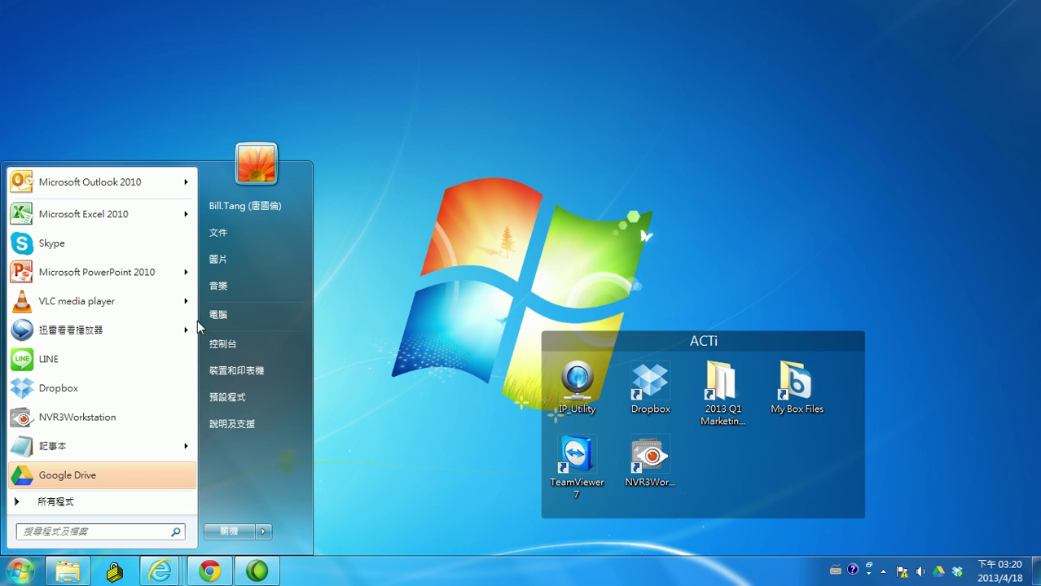
left_click(654, 460)
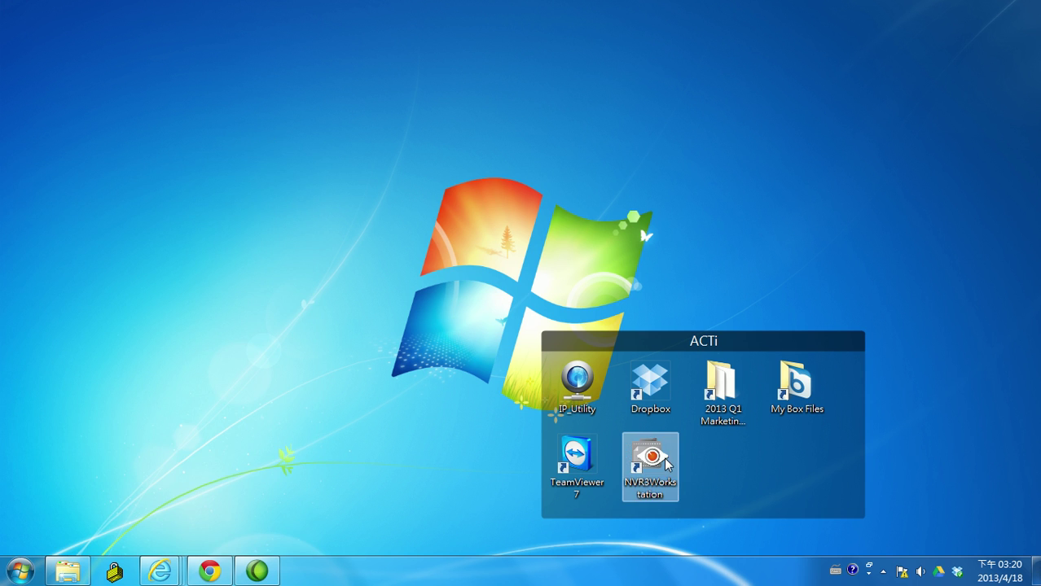
double_click(658, 460)
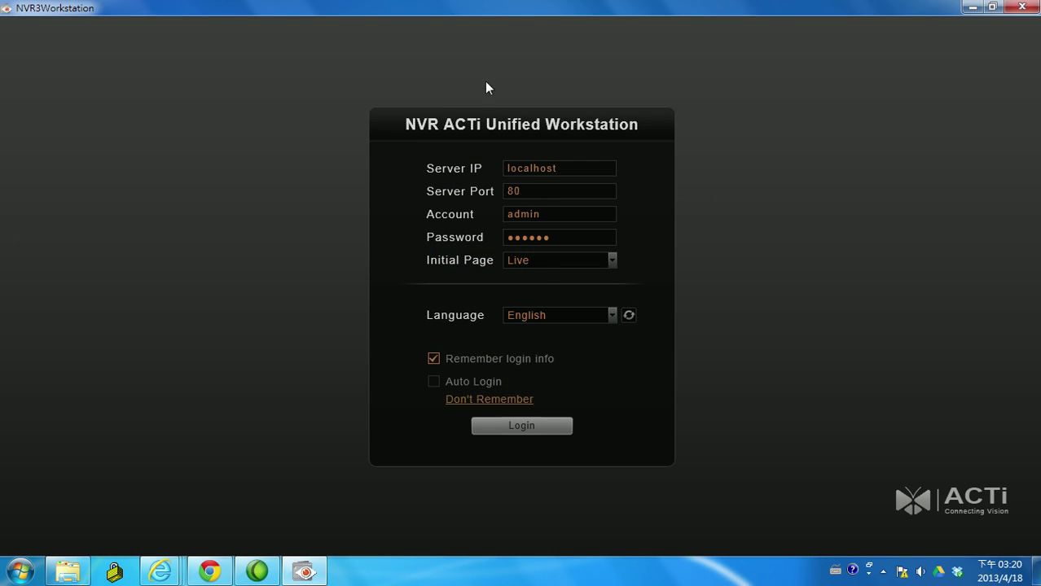
left_click(561, 425)
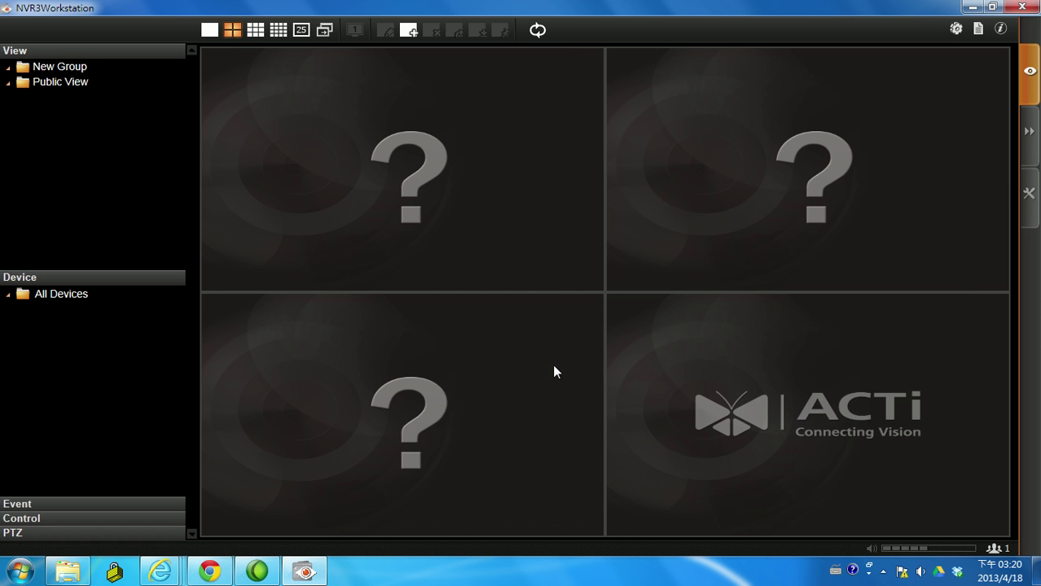
Close NVR3Workstation and load localhost in Internet Explorer
left_click(1010, 11)
mouse_move(165, 580)
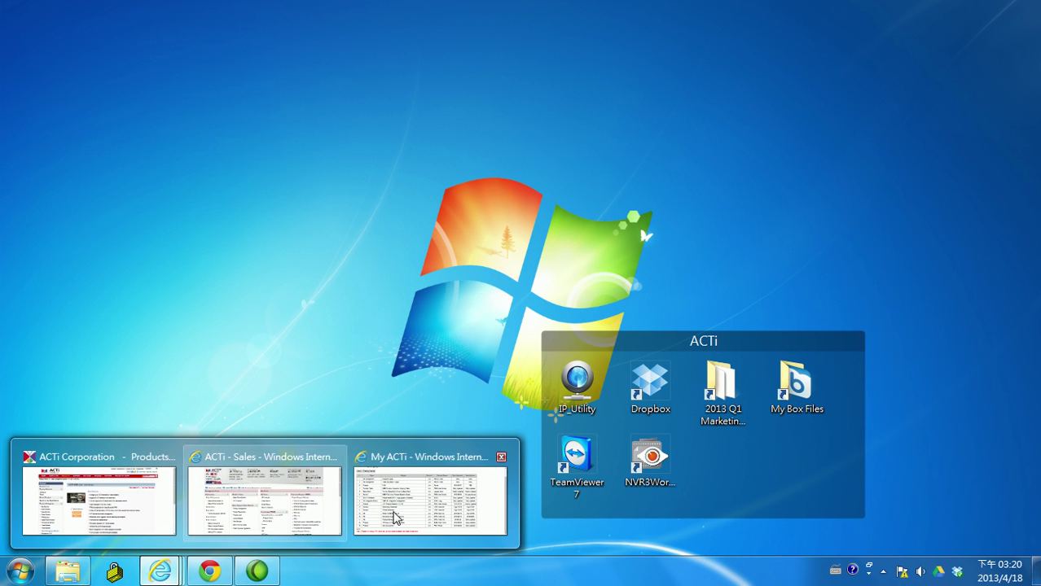
left_click(158, 493)
left_click(326, 28)
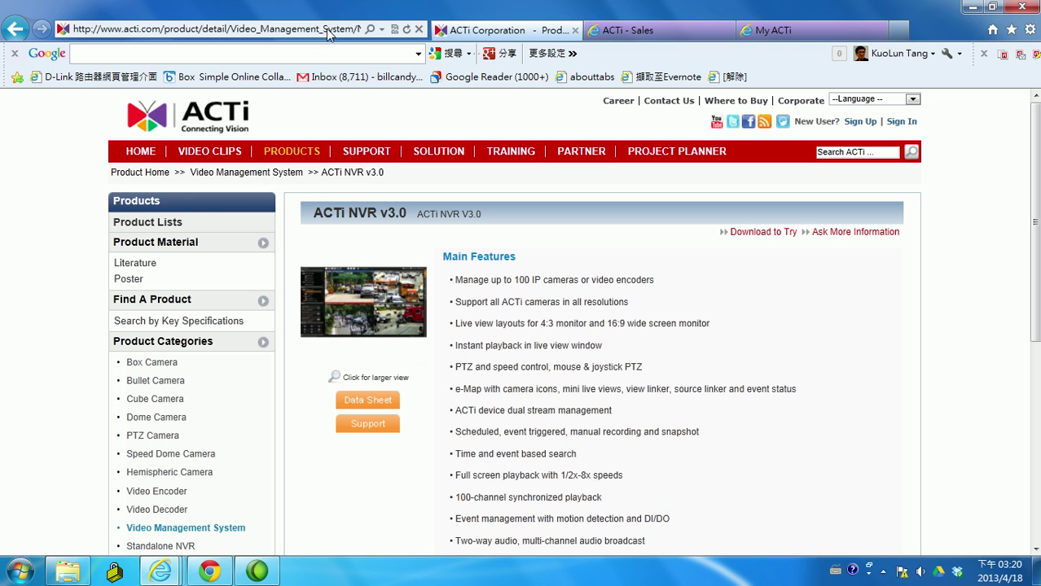
type("local")
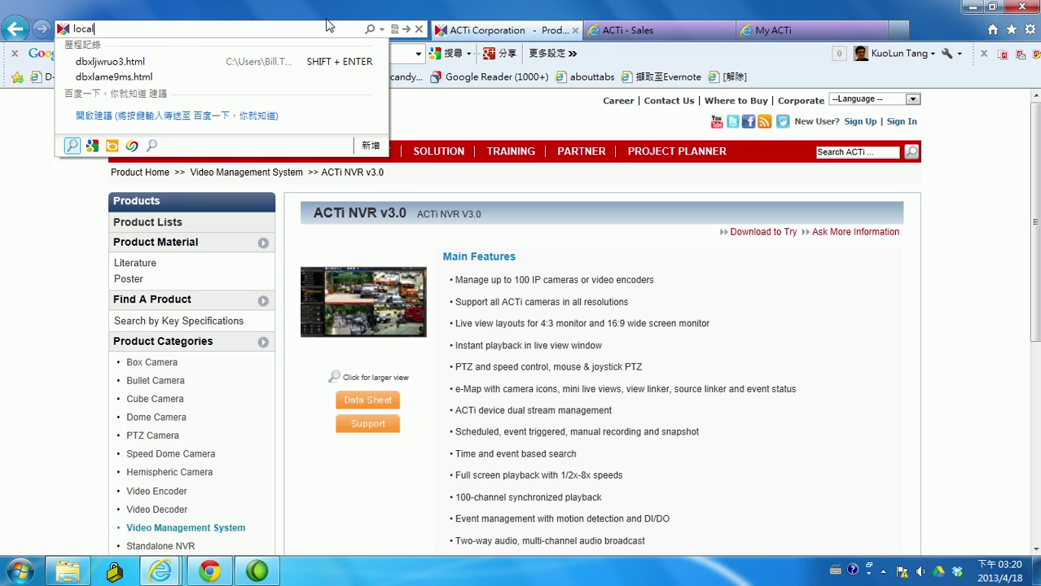
type("host")
key("Return")
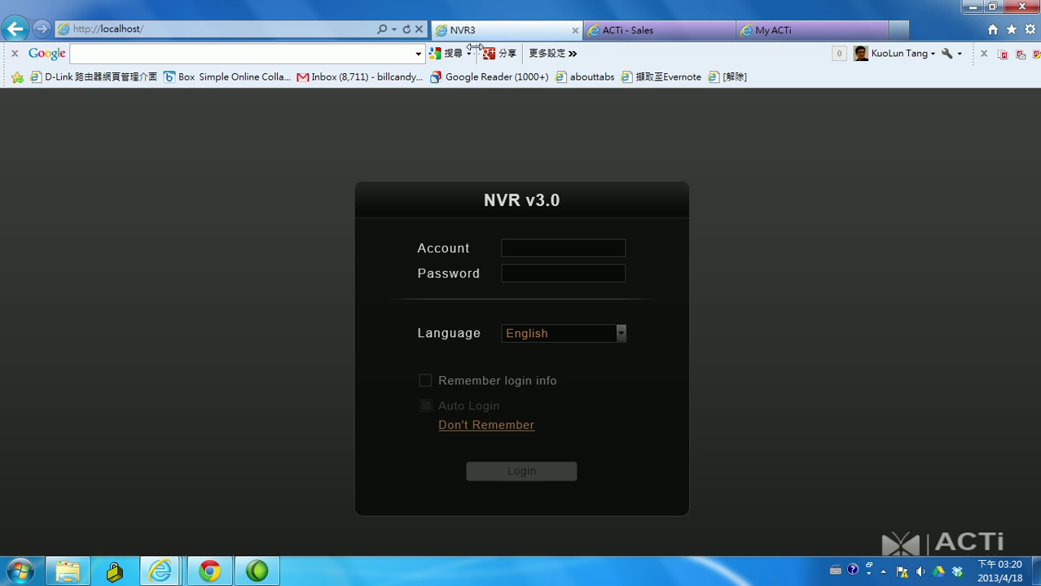
Sign in to the NVR web client with the administrator account and its password
left_click(502, 261)
type("admin")
key("Tab")
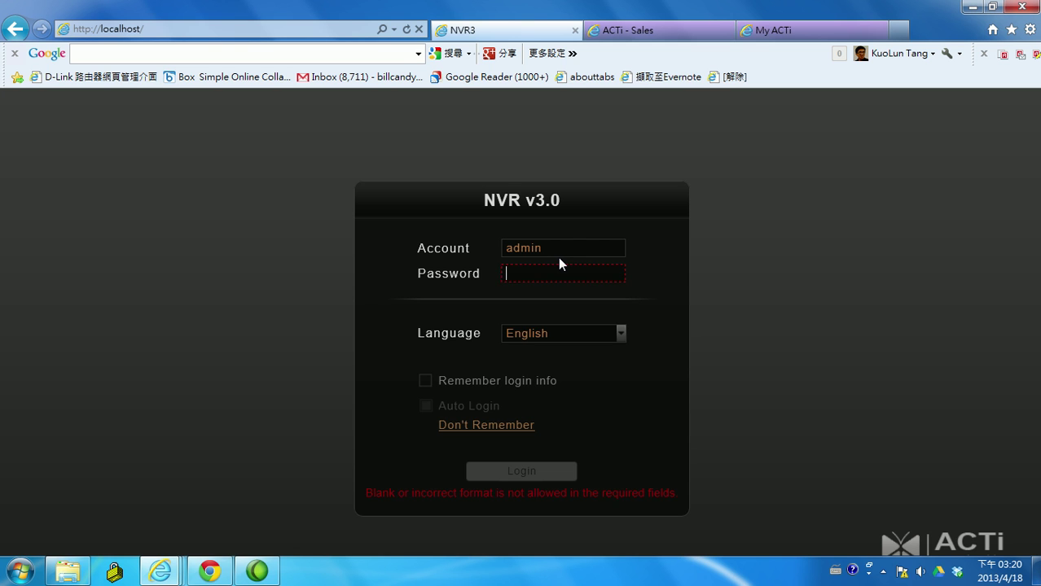
type("•••")
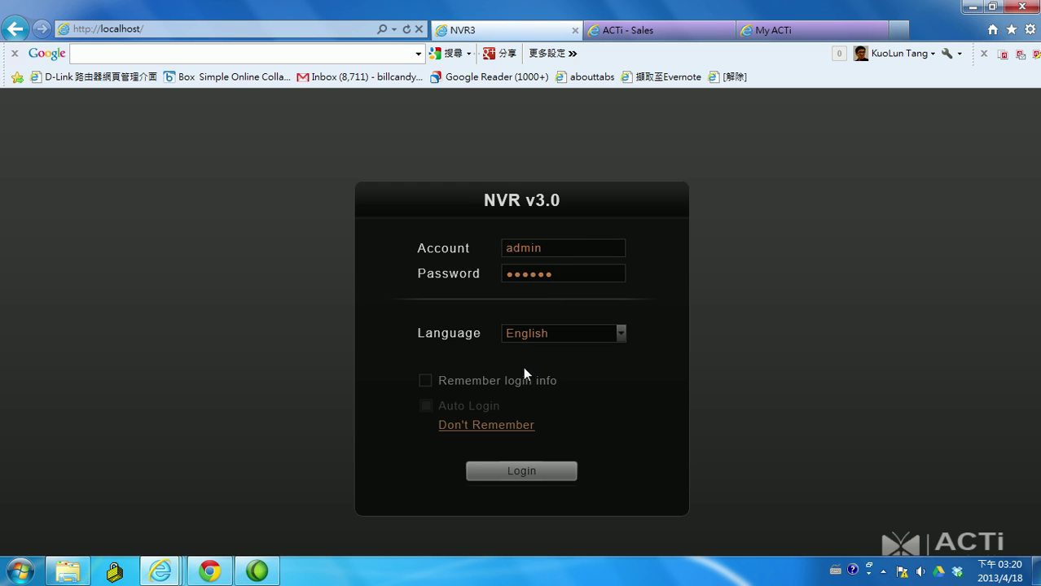
left_click(533, 472)
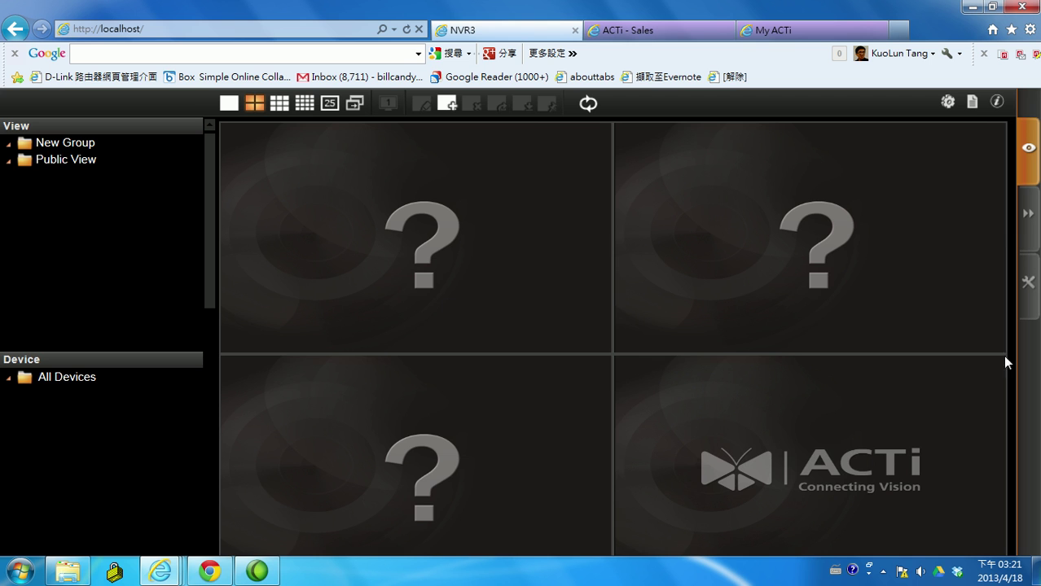
left_click(1028, 214)
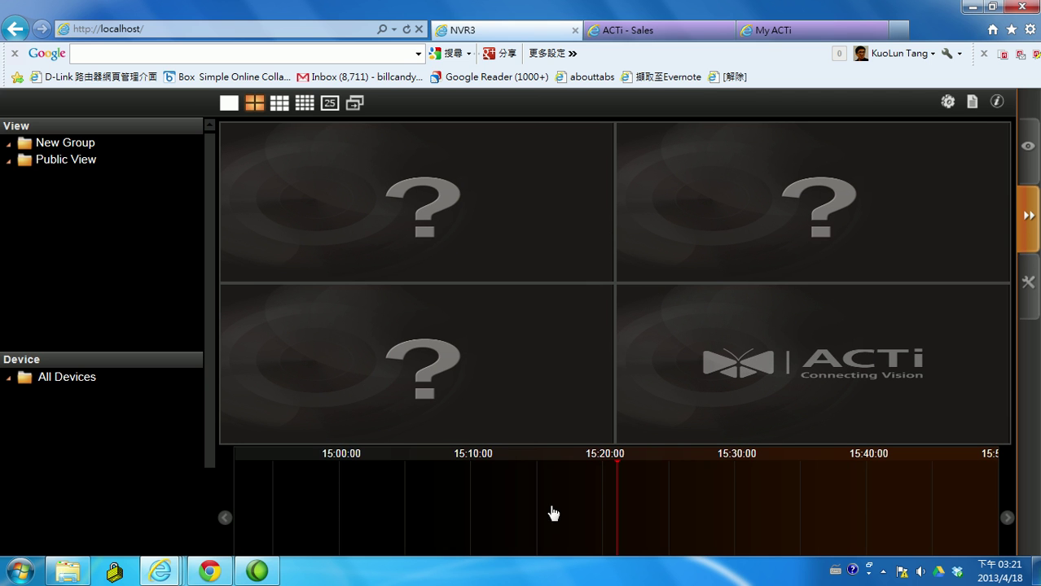
left_click(1028, 282)
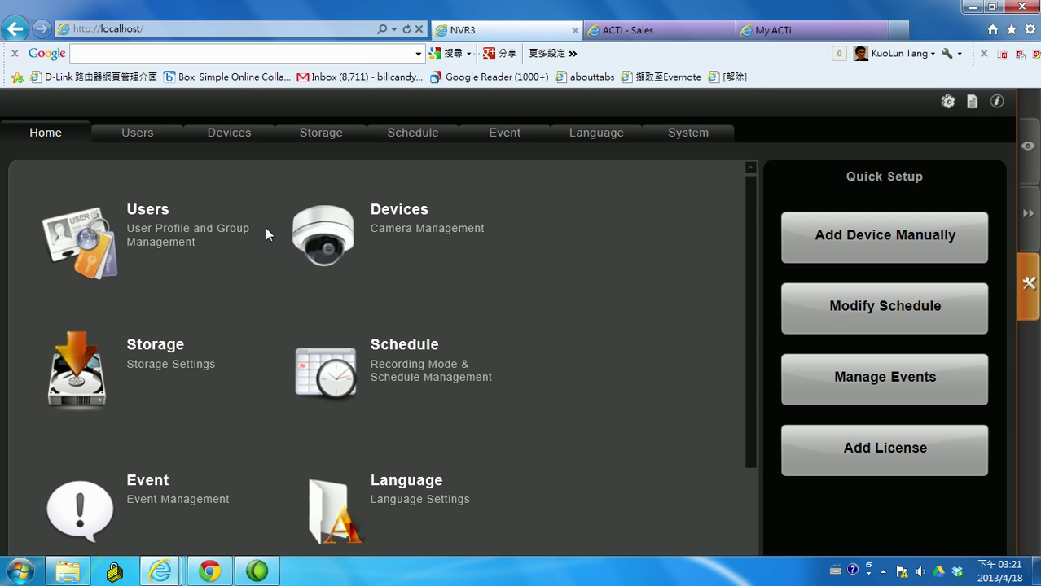
left_click(1029, 174)
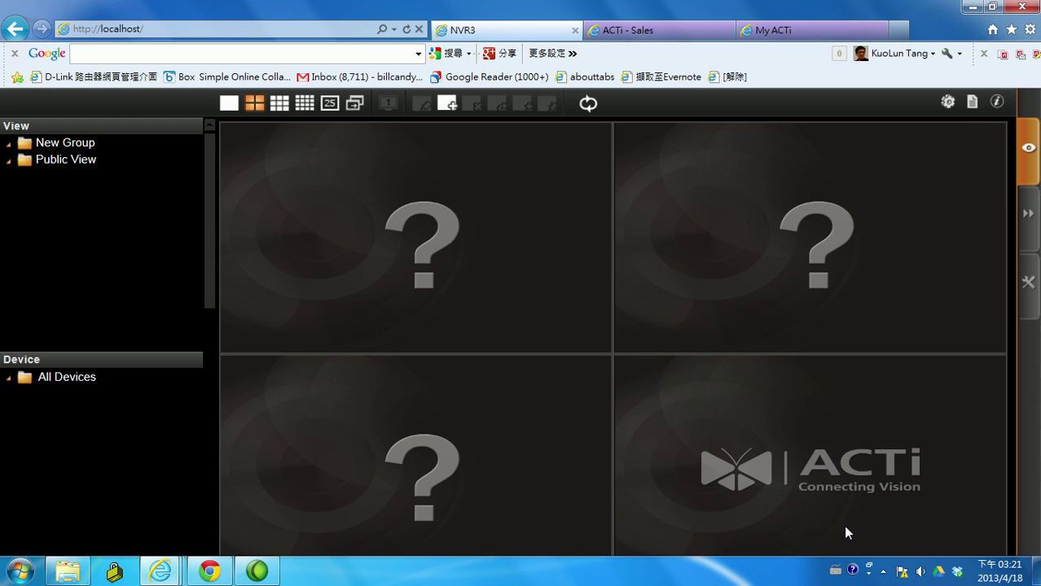
left_click(883, 571)
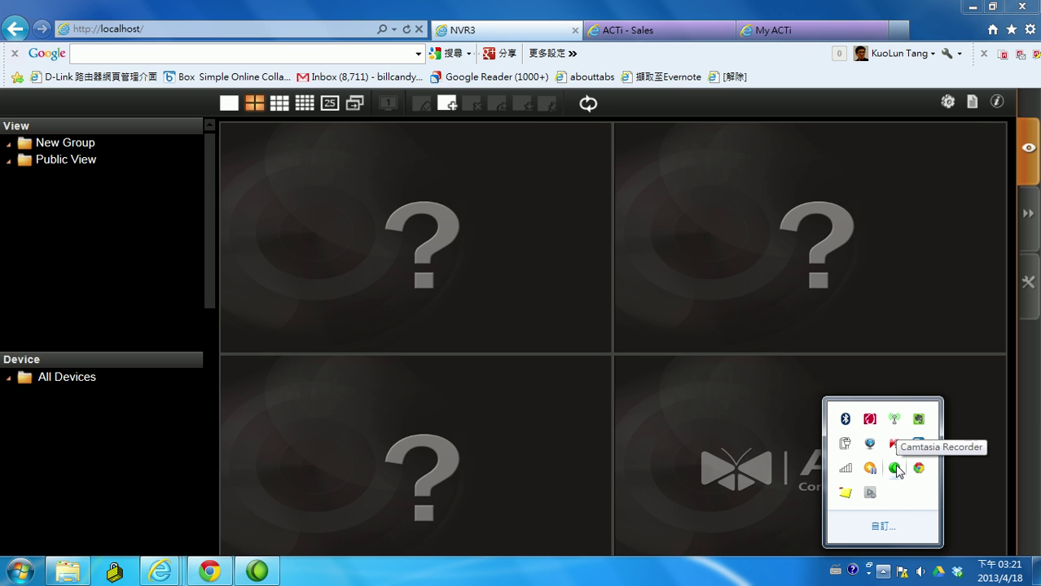